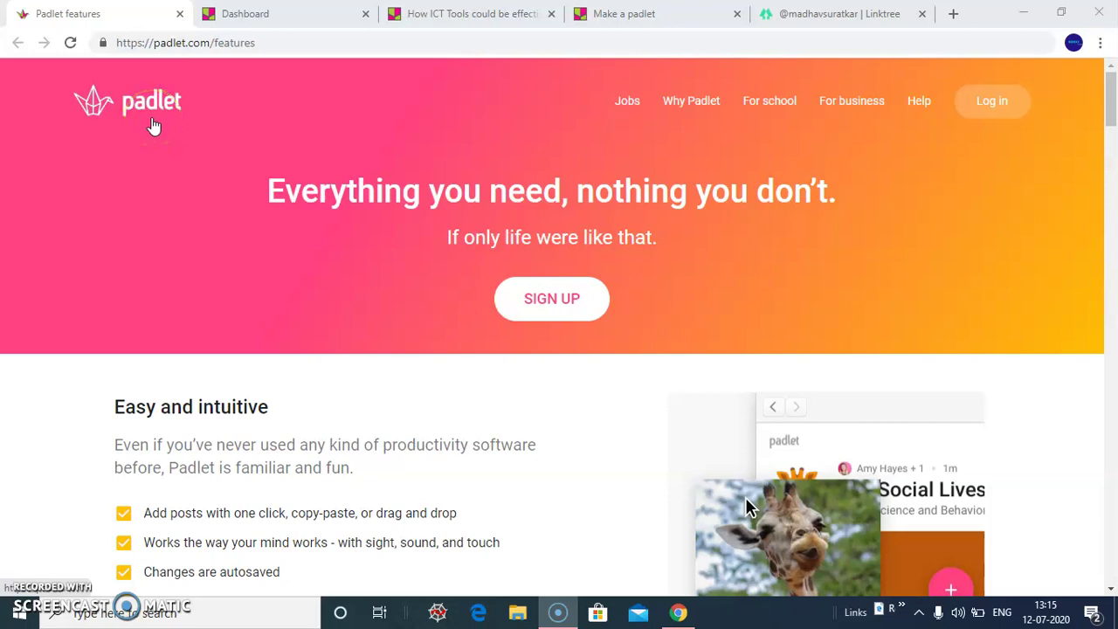
- Scroll down the features page to 'Apps for (most) any device', which lists iOS, Android and Kindle
{"action": "left_click", "coordinate": [330, 142]}
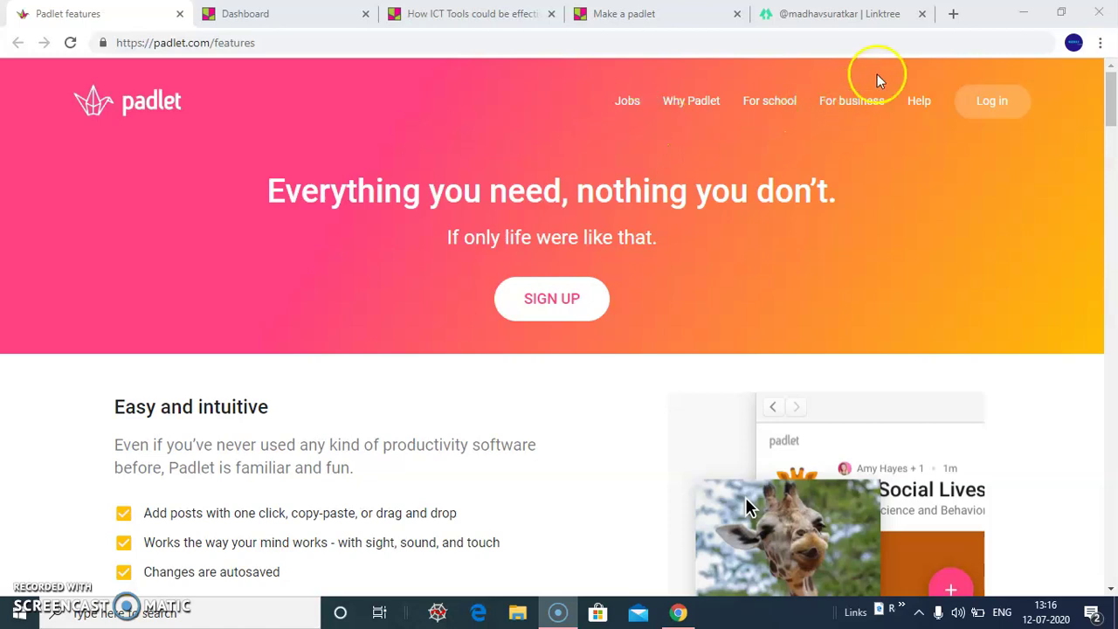
{"action": "left_click_drag", "start_coordinate": [1110, 99], "coordinate": [1111, 122]}
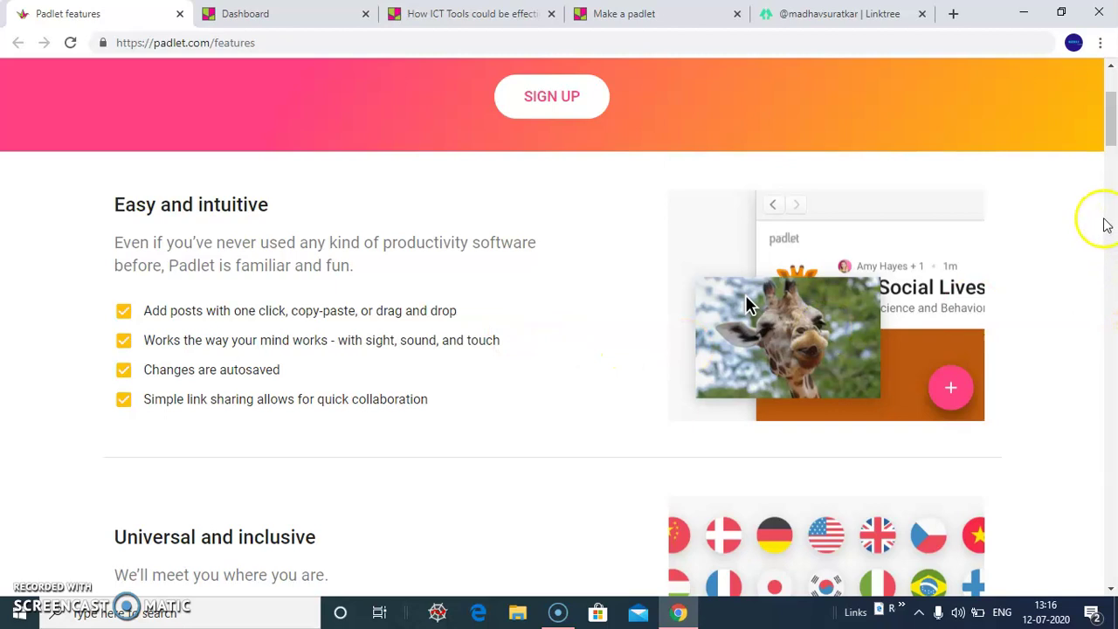
{"action": "left_click_drag", "start_coordinate": [1113, 118], "coordinate": [1115, 152]}
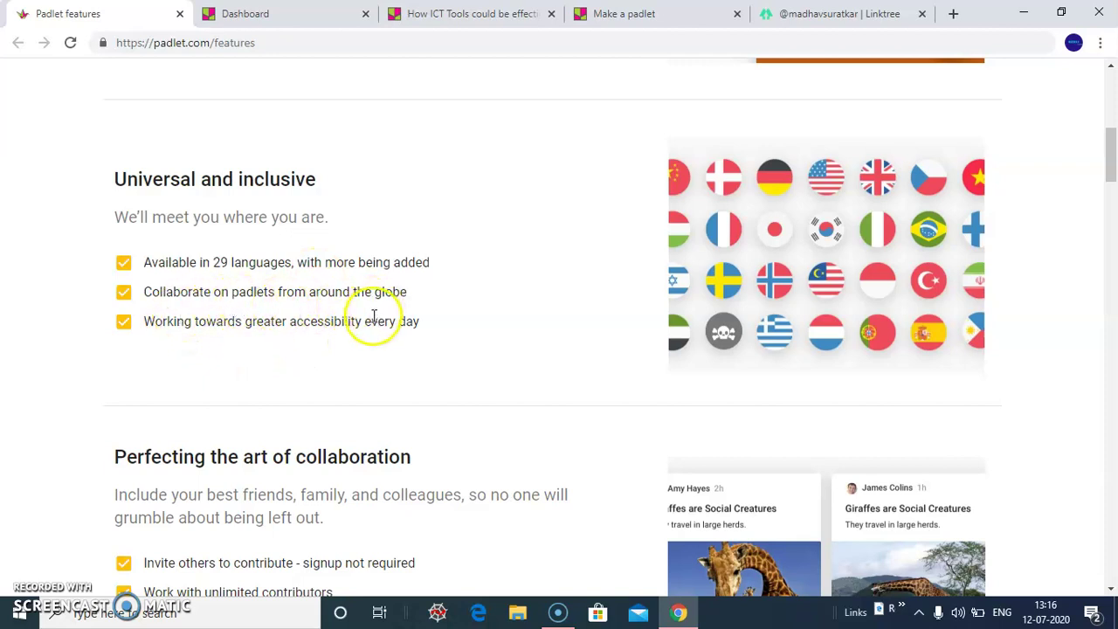
{"action": "left_click_drag", "start_coordinate": [1111, 151], "coordinate": [1114, 199]}
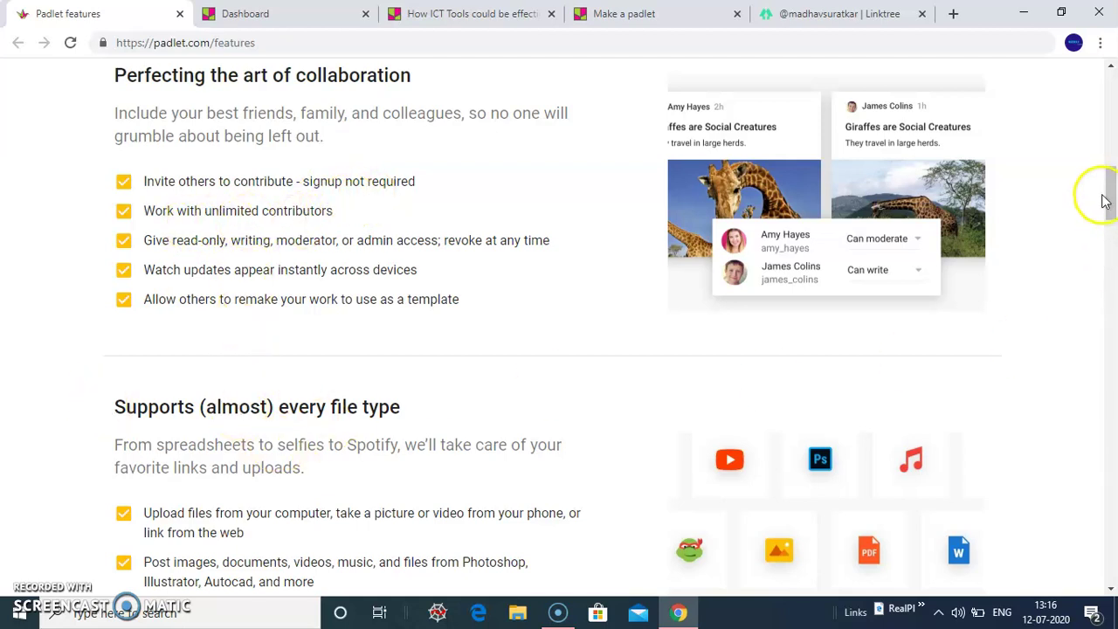
{"action": "left_click_drag", "start_coordinate": [1107, 200], "coordinate": [1107, 220]}
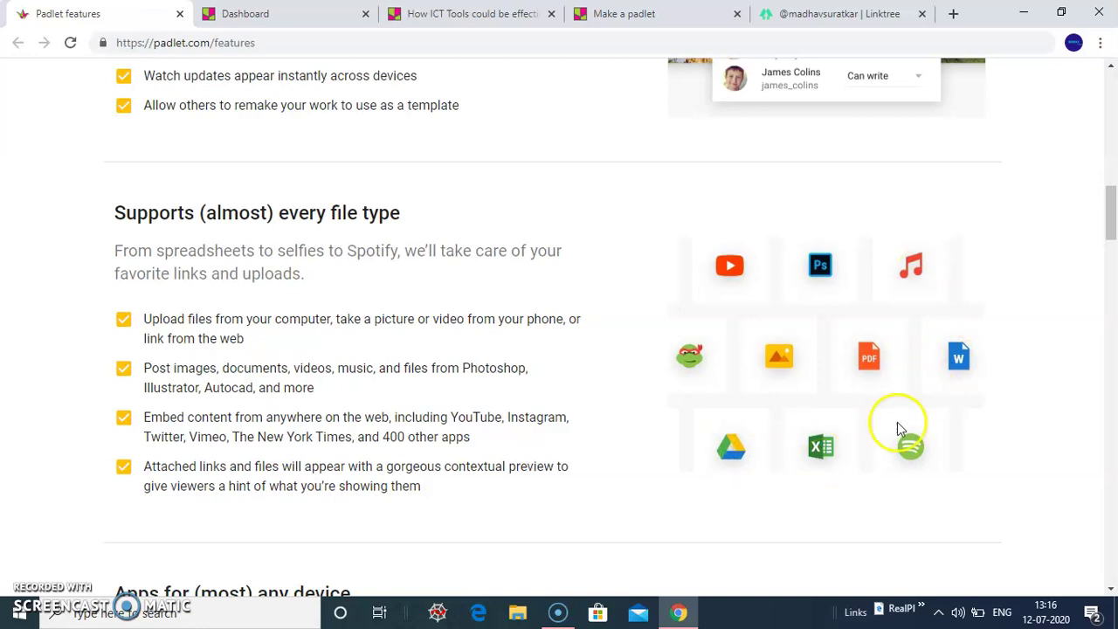
{"action": "left_click_drag", "start_coordinate": [1110, 223], "coordinate": [1109, 239]}
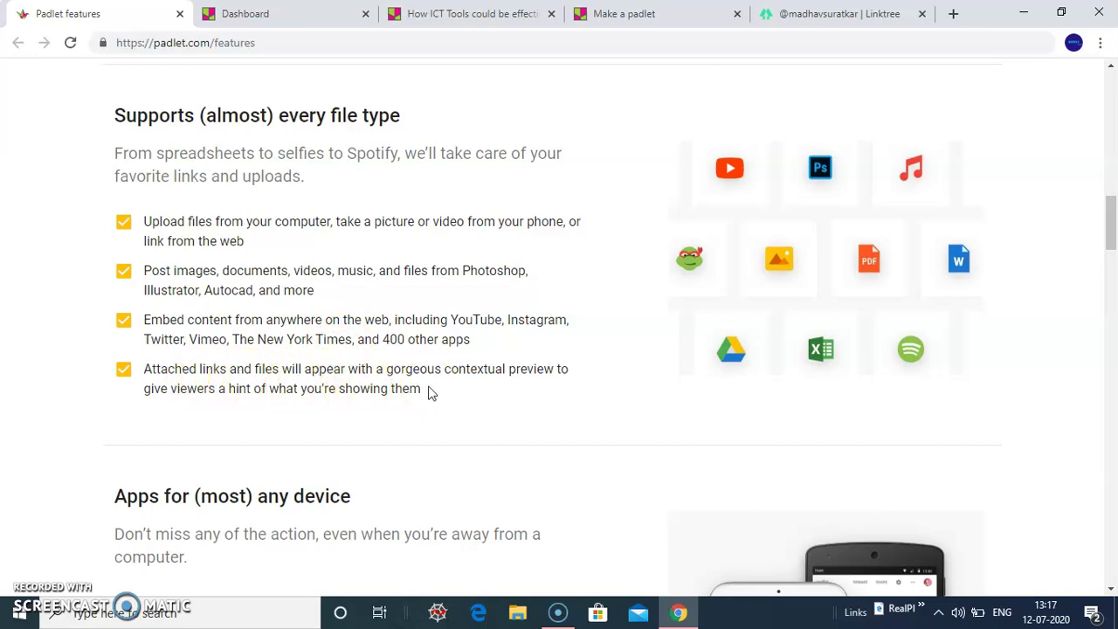
{"action": "left_click_drag", "start_coordinate": [1108, 220], "coordinate": [1113, 262]}
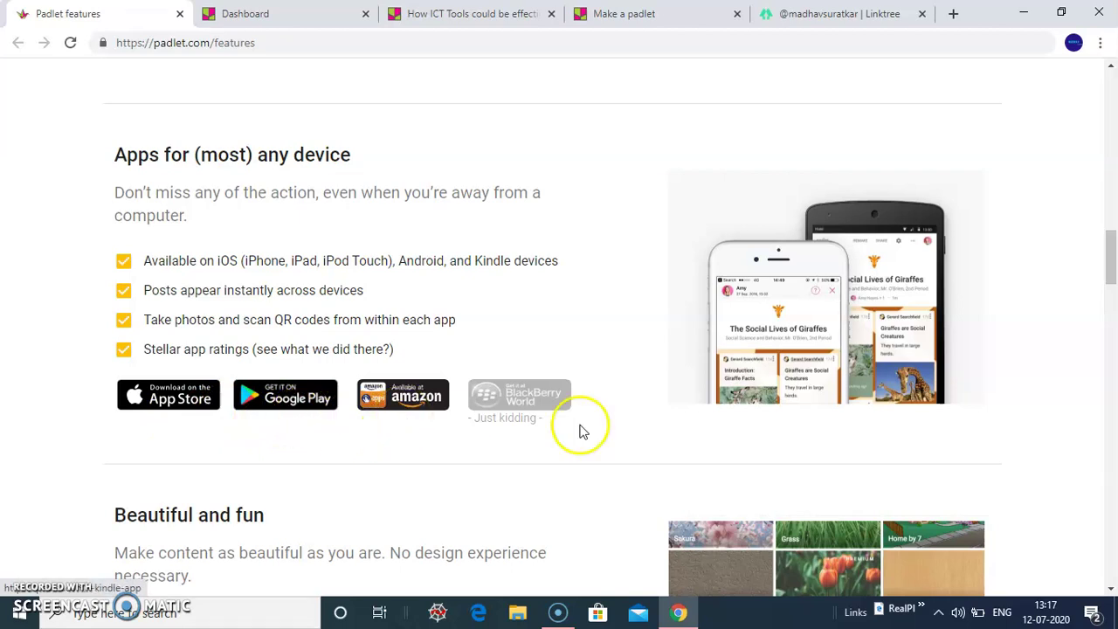
- Read the 'Private and secure' and 'Flexible and versatile' sections, then return to the page top
{"action": "scroll", "coordinate": [1112, 271], "scroll_direction": "down", "scroll_amount": 1}
{"action": "left_click_drag", "start_coordinate": [1112, 275], "coordinate": [1111, 328]}
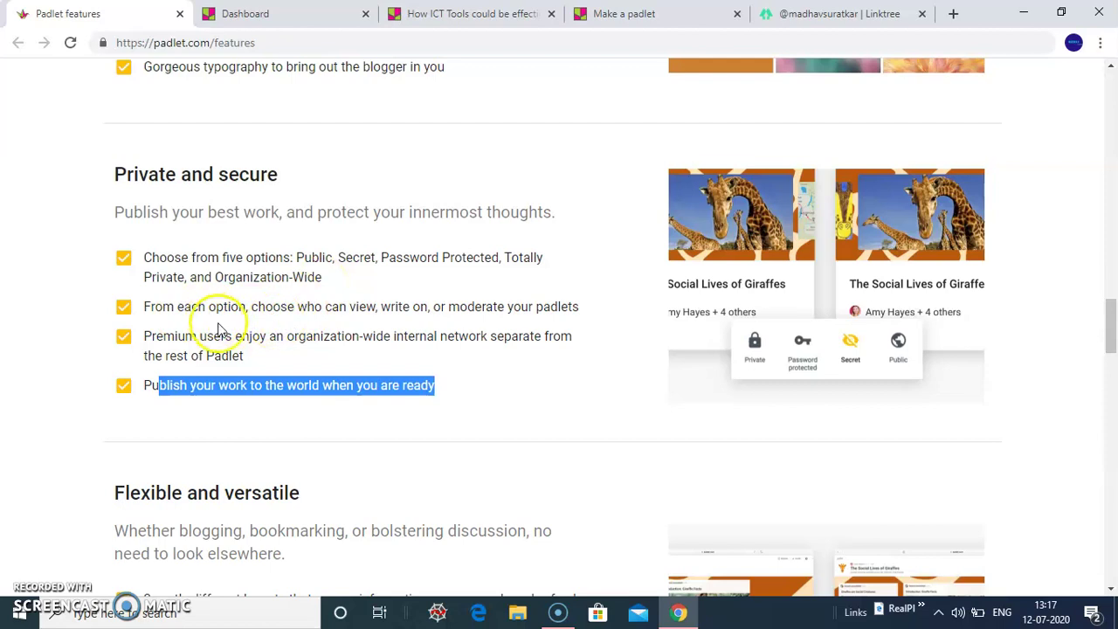
{"action": "left_click_drag", "start_coordinate": [1112, 300], "coordinate": [1112, 342]}
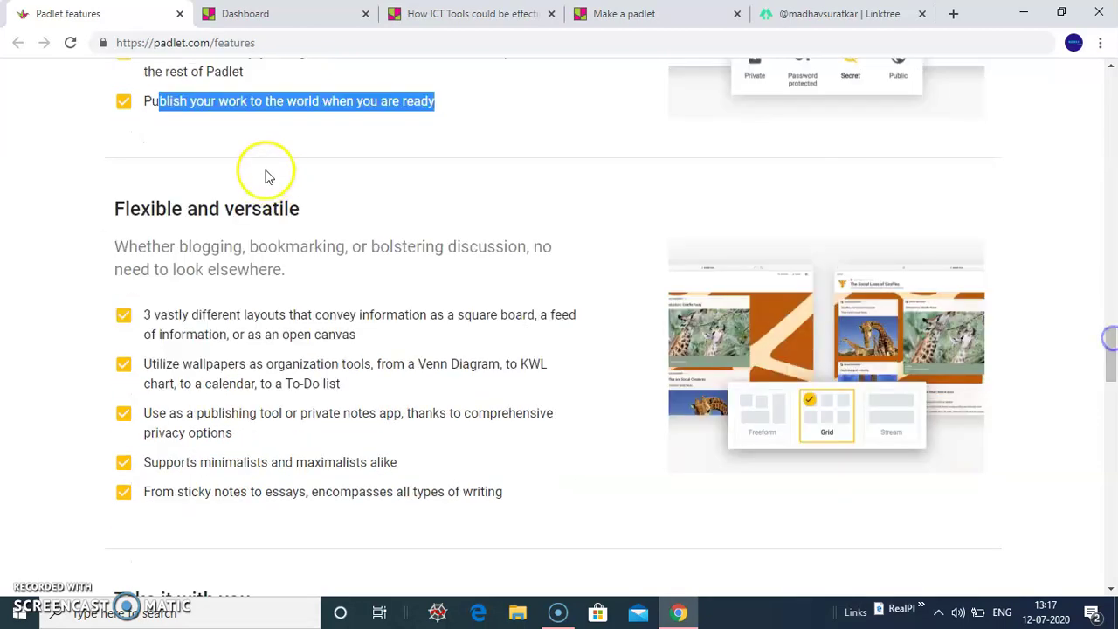
{"action": "left_click", "coordinate": [212, 142]}
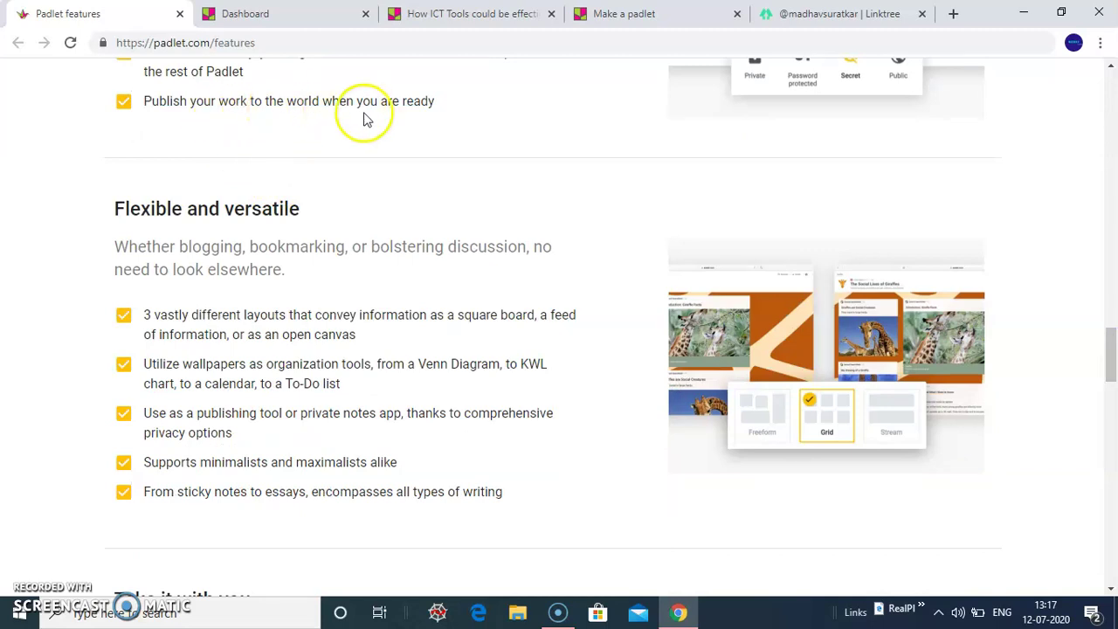
{"action": "left_click_drag", "start_coordinate": [1111, 345], "coordinate": [1087, 105]}
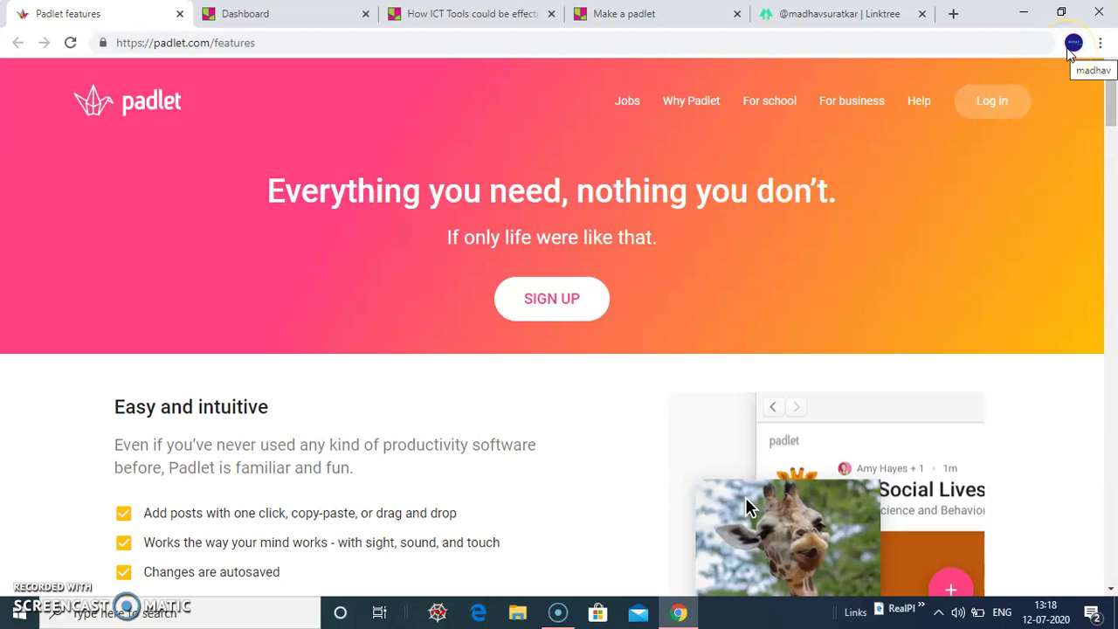
- Try SIGN UP, then go to the dashboard tab listing recent padlets
{"action": "left_click", "coordinate": [549, 306]}
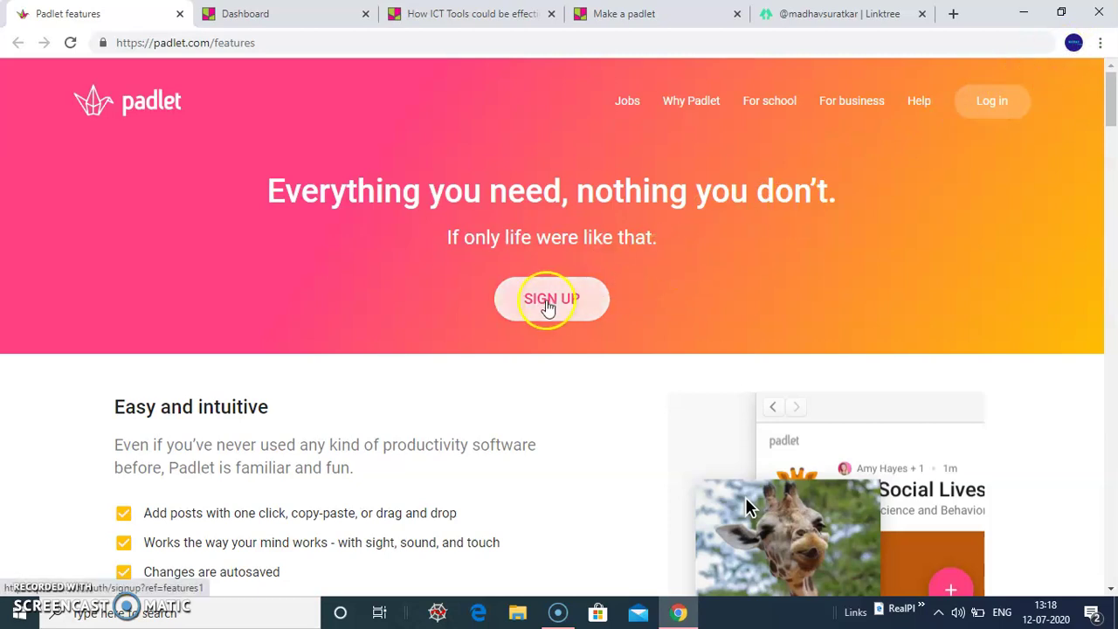
{"action": "left_click", "coordinate": [253, 14]}
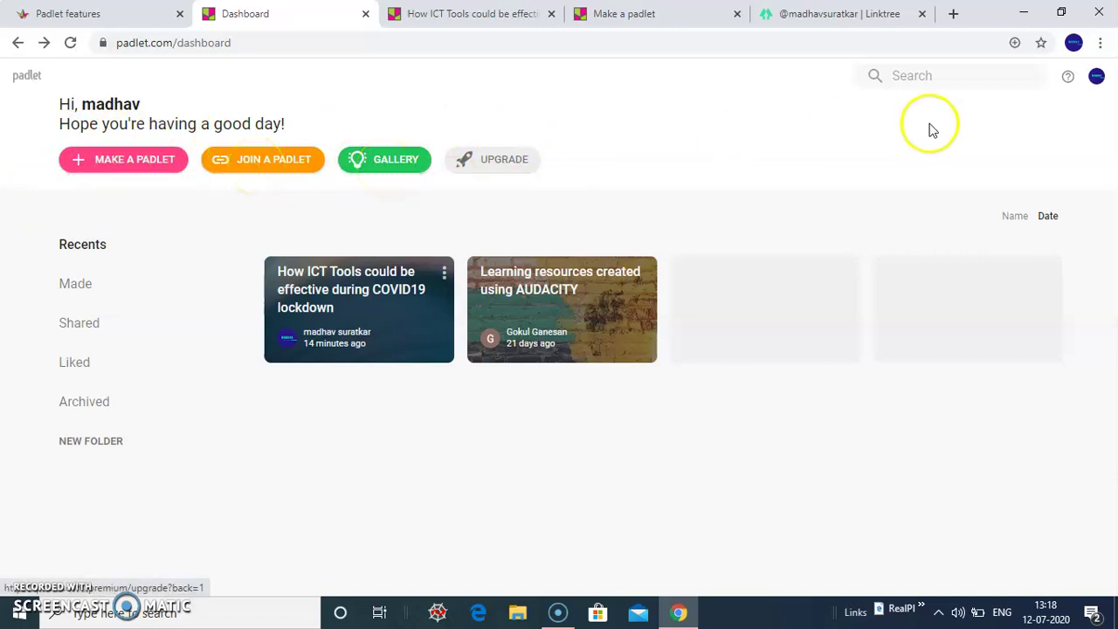
- Open the profile avatar's account menu, which shows 1 of 3 free padlets used
{"action": "left_click", "coordinate": [1098, 79]}
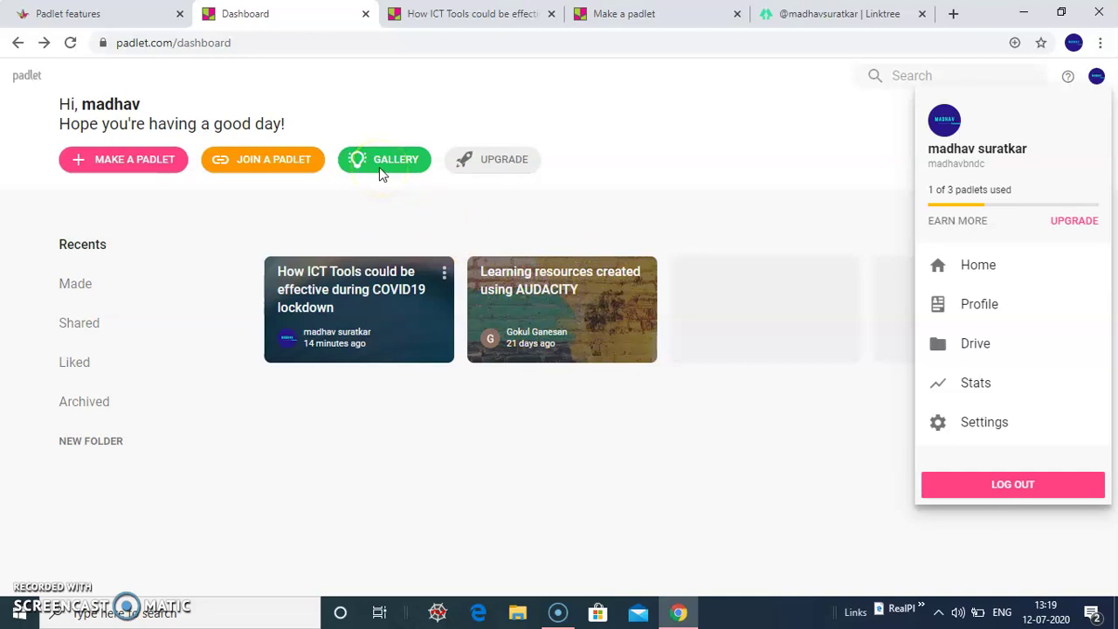
- Browse the blank templates on the Make a padlet page: Wall, Canvas, Stream, Grid, Shelf, Map, Timeline
{"action": "left_click", "coordinate": [630, 15]}
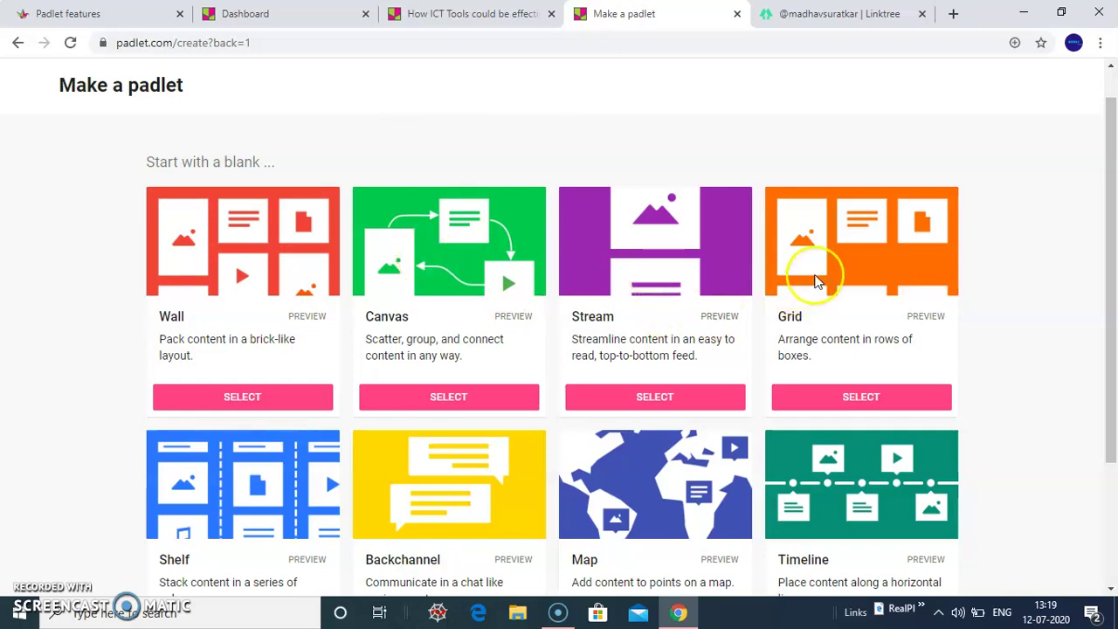
{"action": "left_click_drag", "start_coordinate": [1112, 231], "coordinate": [1113, 194]}
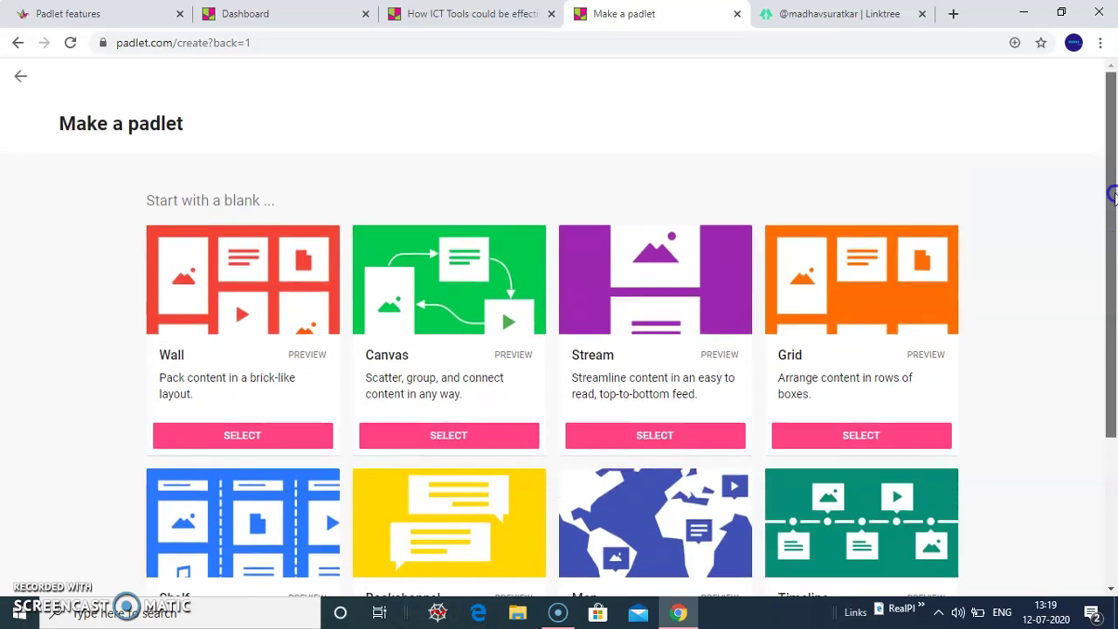
- On the 'How ICT Tools could be effective during COVID19 lockdown' board, check its address and add an empty post
{"action": "left_click", "coordinate": [449, 16]}
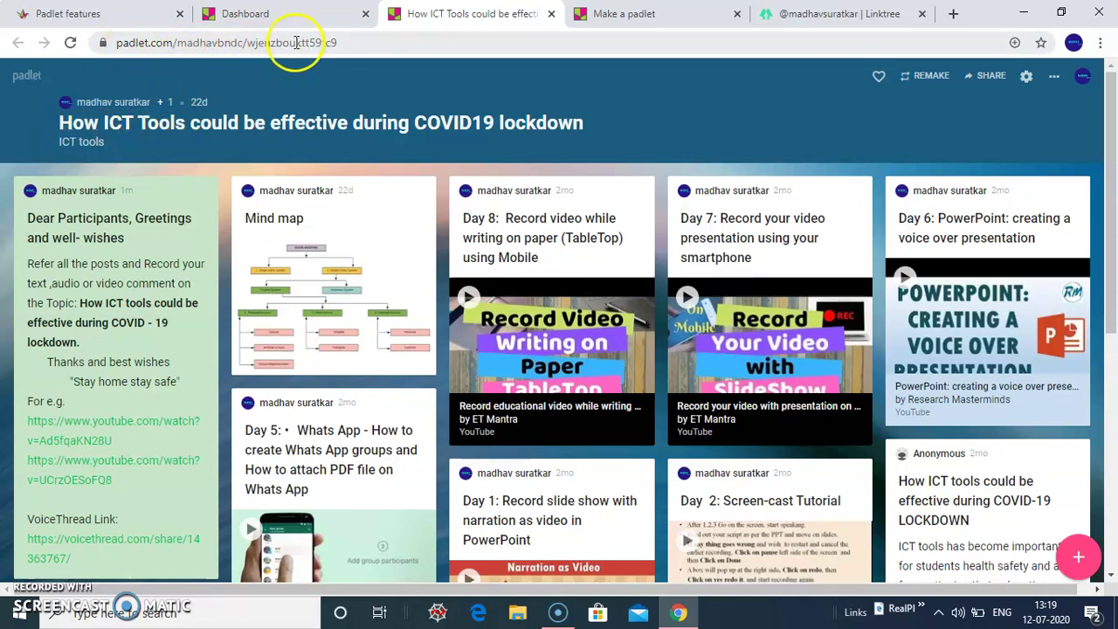
{"action": "left_click_drag", "start_coordinate": [276, 44], "coordinate": [384, 40]}
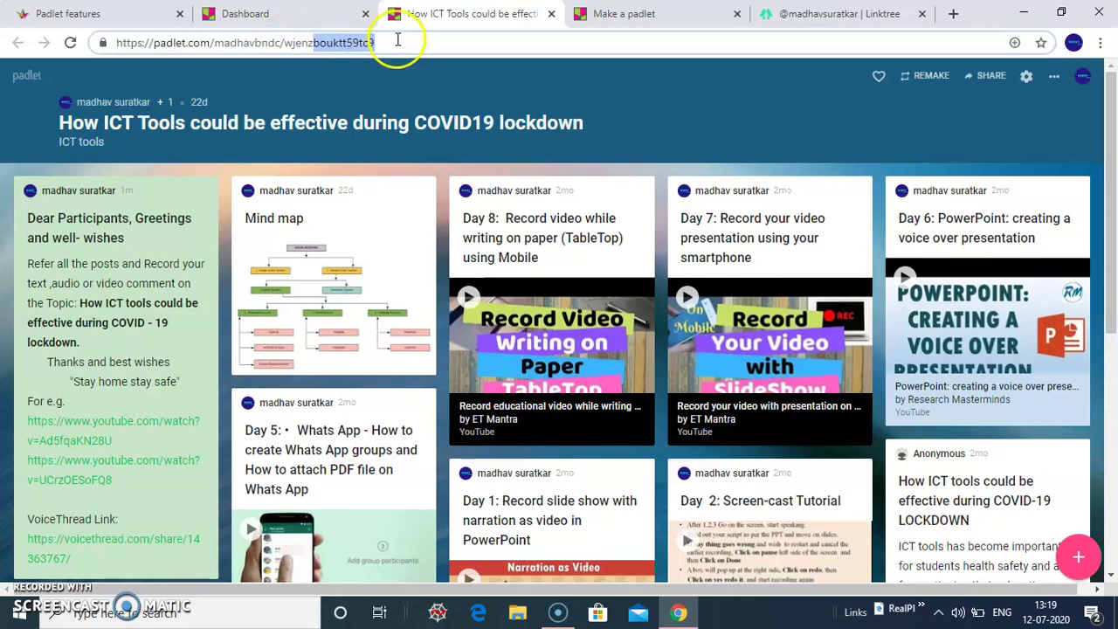
{"action": "left_click", "coordinate": [398, 39]}
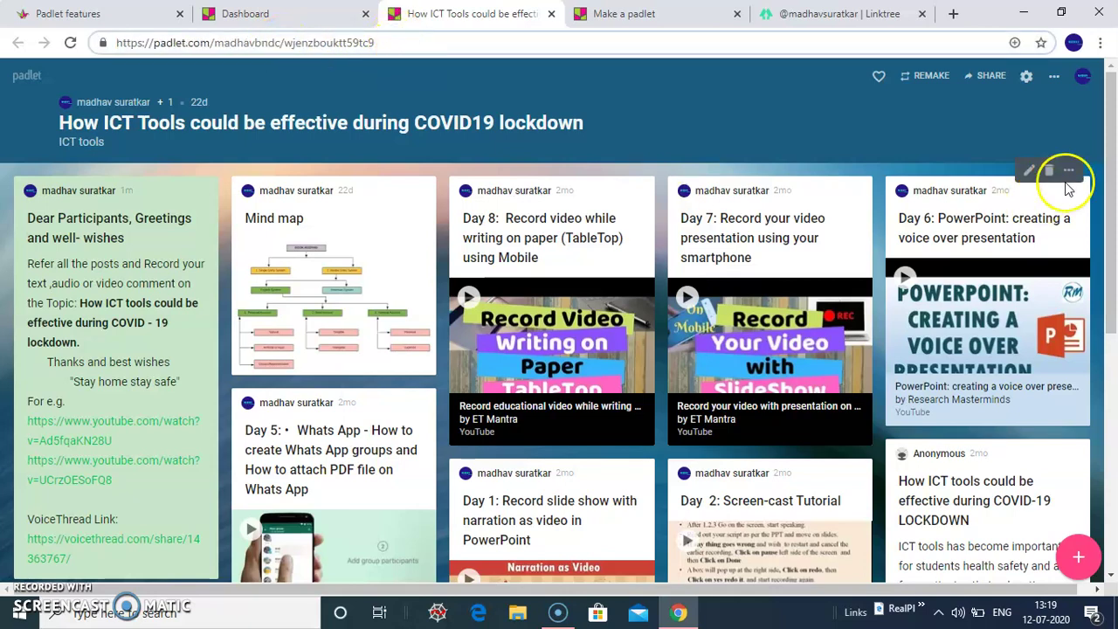
{"action": "left_click_drag", "start_coordinate": [1110, 162], "coordinate": [1113, 320]}
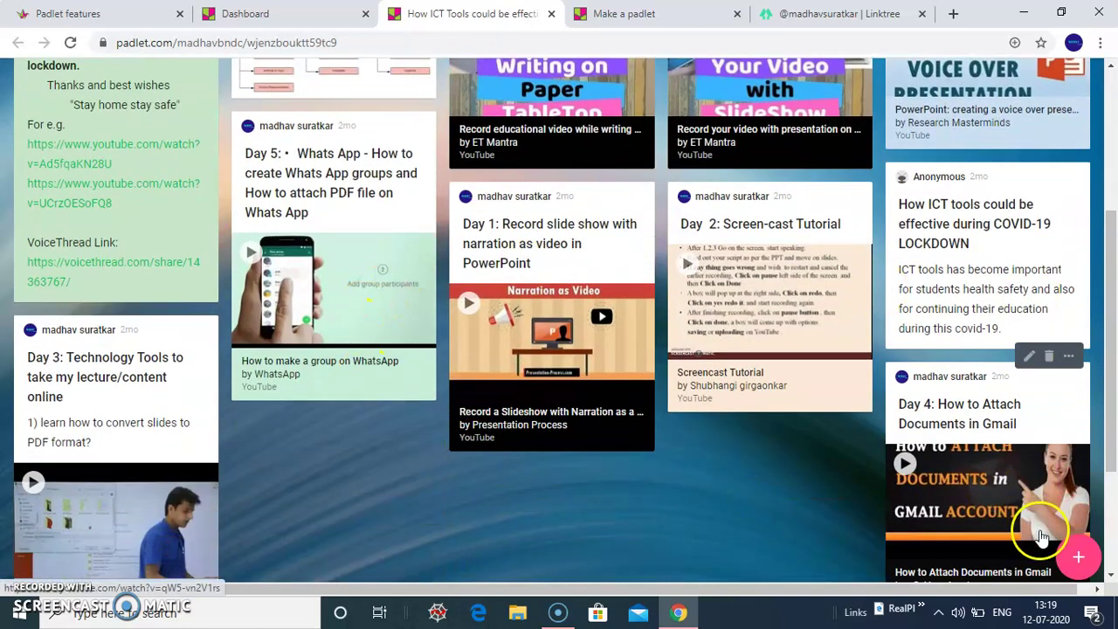
{"action": "left_click", "coordinate": [1079, 562]}
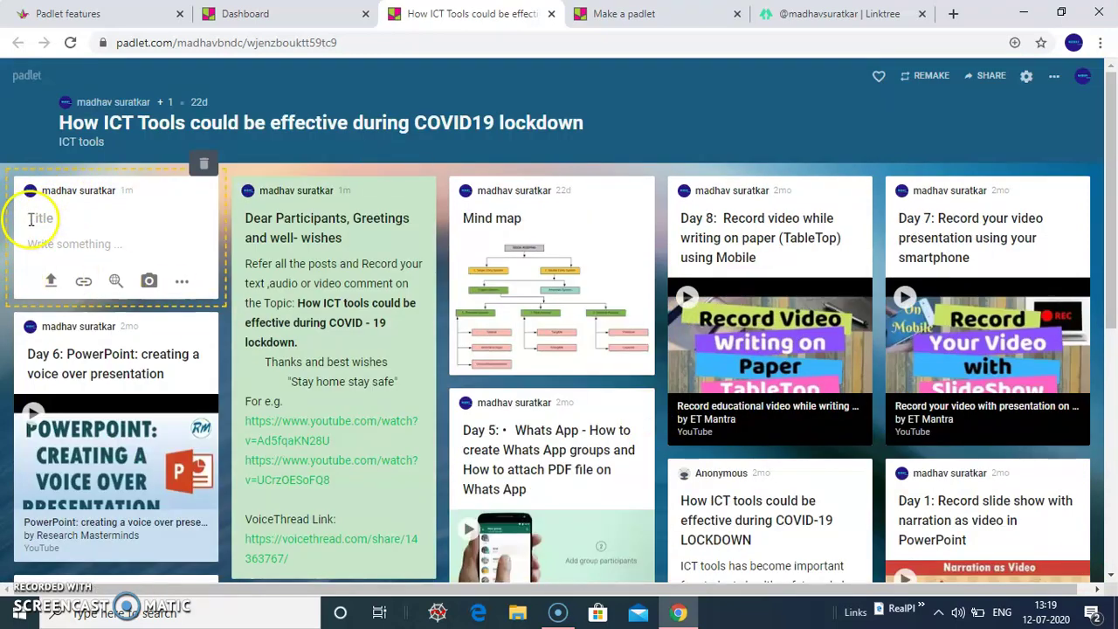
- Copy the Linktree profile page's full web address from the address bar
{"action": "left_click", "coordinate": [798, 26]}
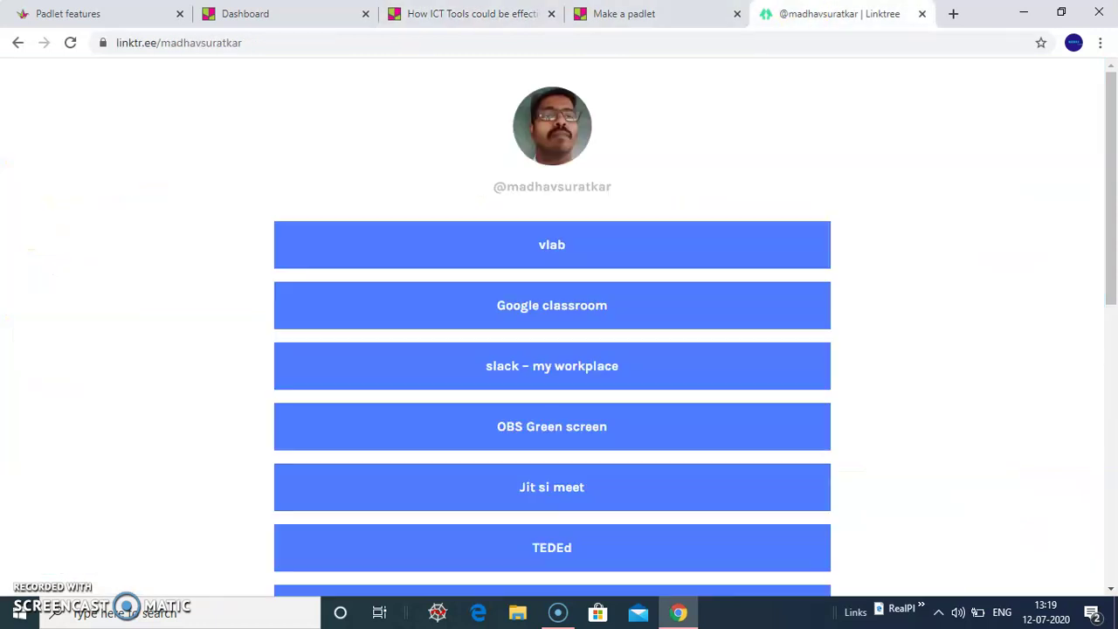
{"action": "left_click", "coordinate": [170, 46]}
{"action": "right_click", "coordinate": [170, 45]}
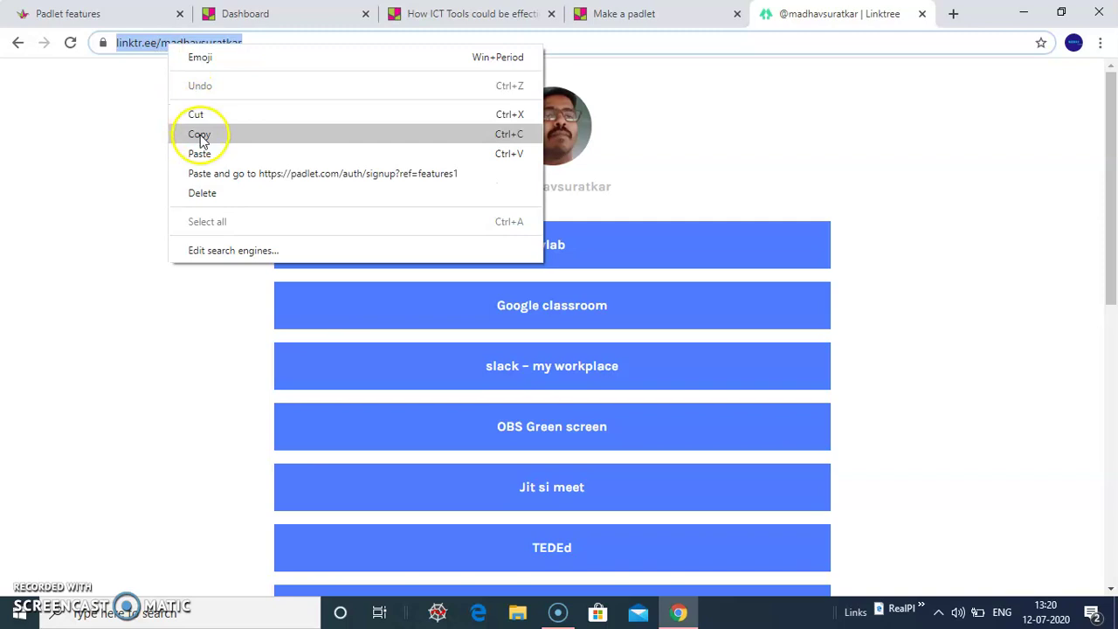
{"action": "left_click", "coordinate": [199, 135]}
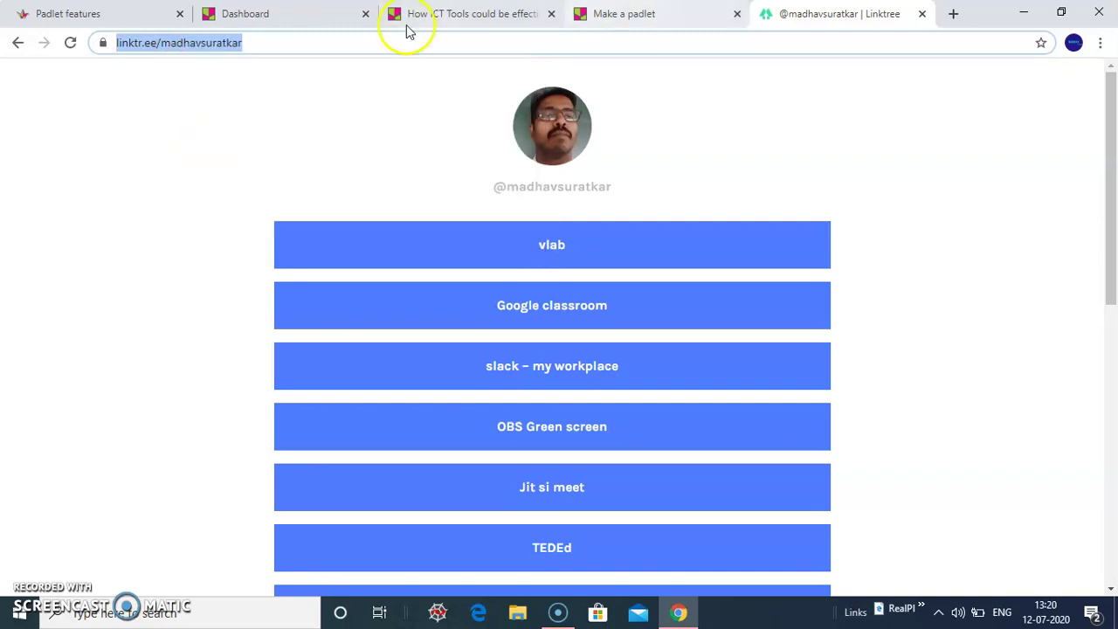
{"action": "left_click", "coordinate": [638, 12]}
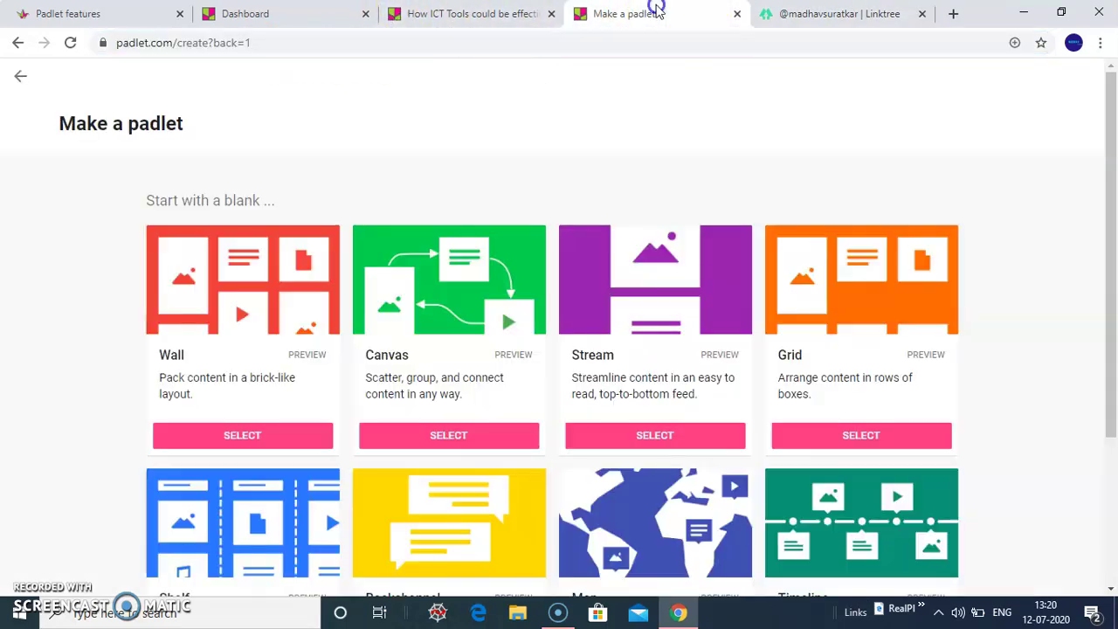
- Title the new post 'linktree' and attach and save the pasted Linktree profile URL
{"action": "left_click", "coordinate": [452, 14]}
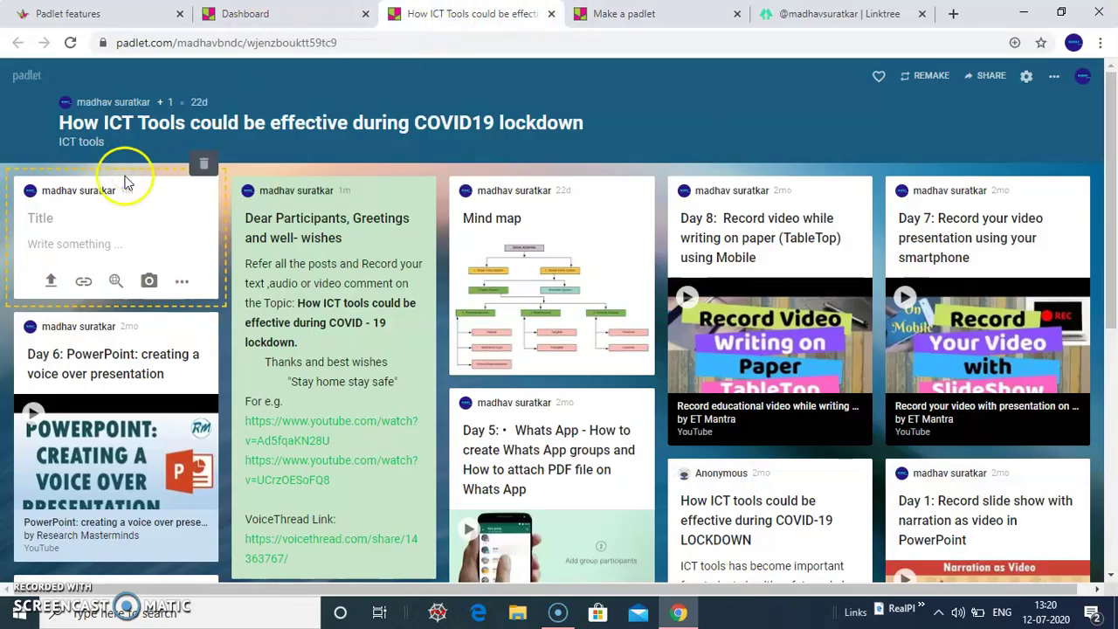
{"action": "left_click", "coordinate": [78, 217]}
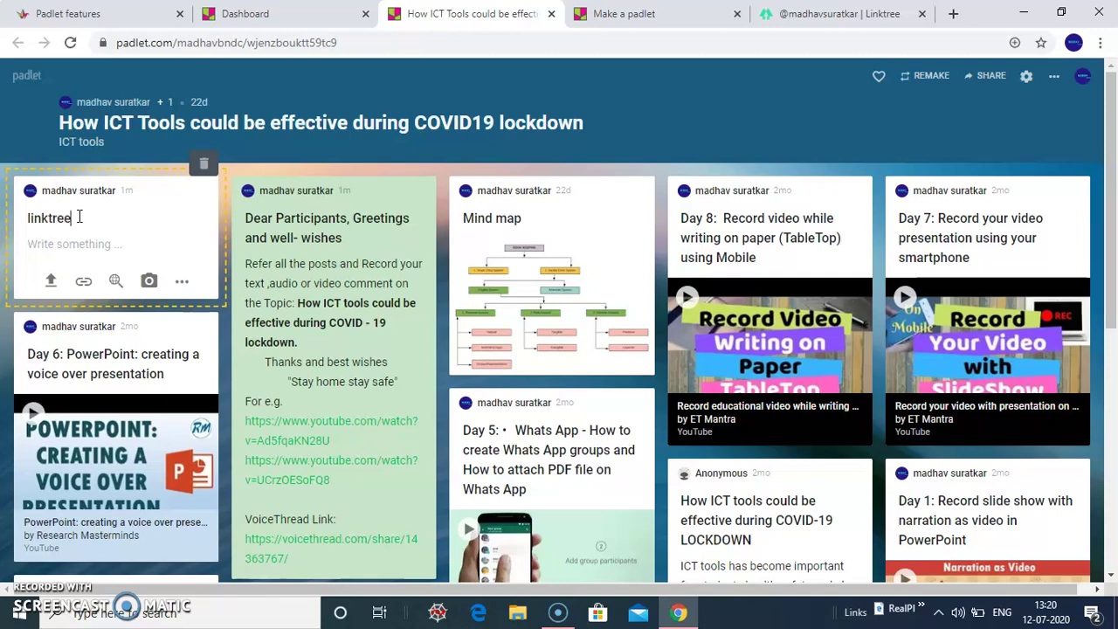
{"action": "left_click", "coordinate": [83, 285]}
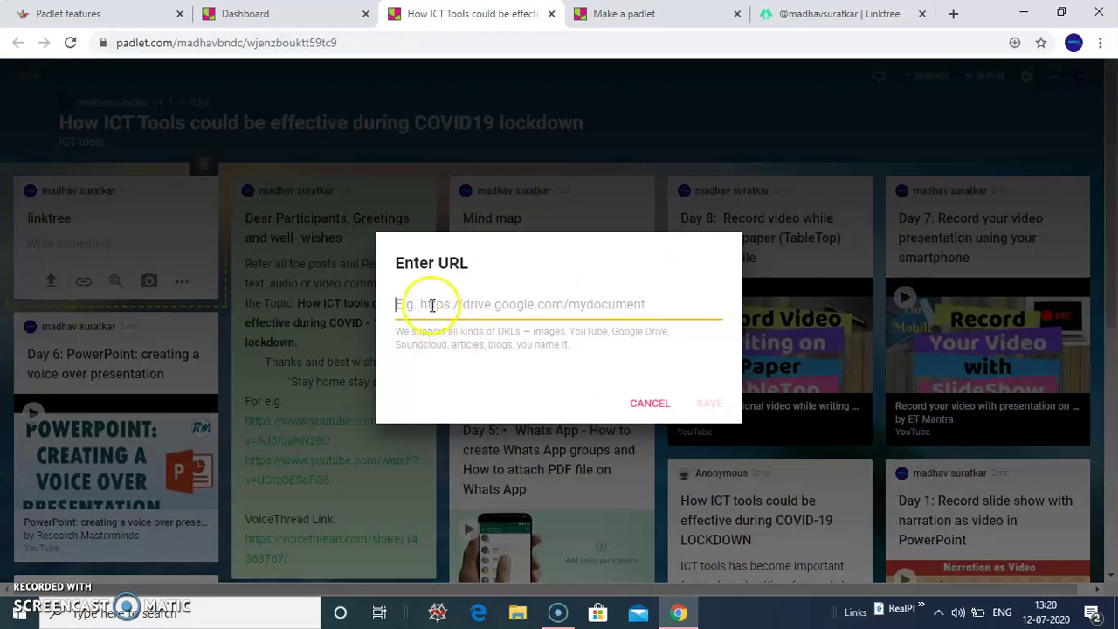
{"action": "right_click", "coordinate": [429, 303]}
{"action": "left_click", "coordinate": [477, 434]}
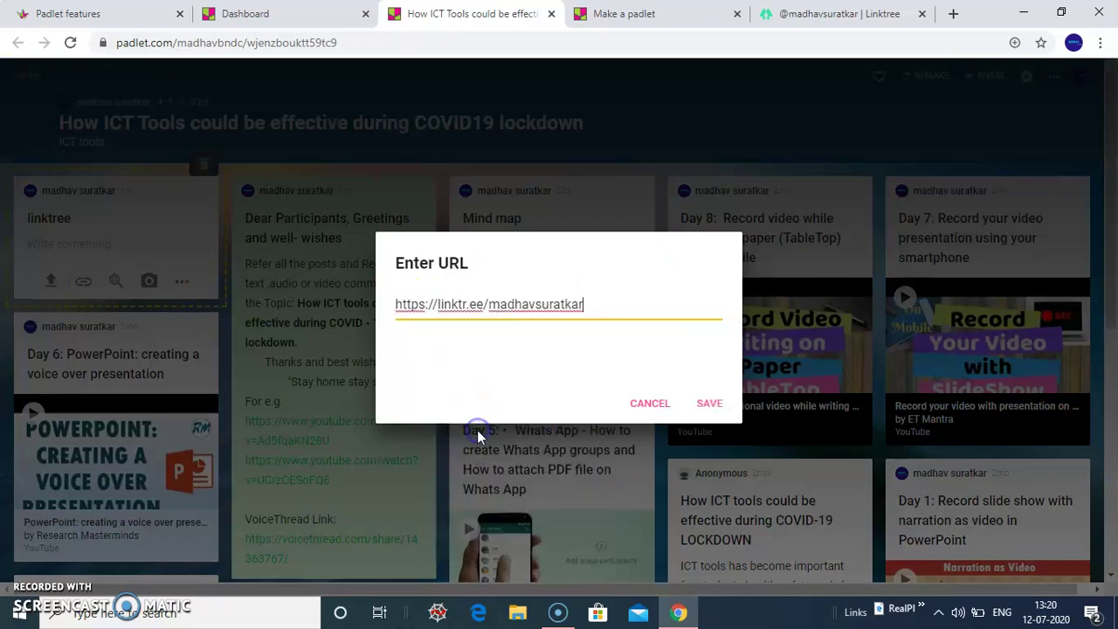
{"action": "left_click", "coordinate": [708, 403]}
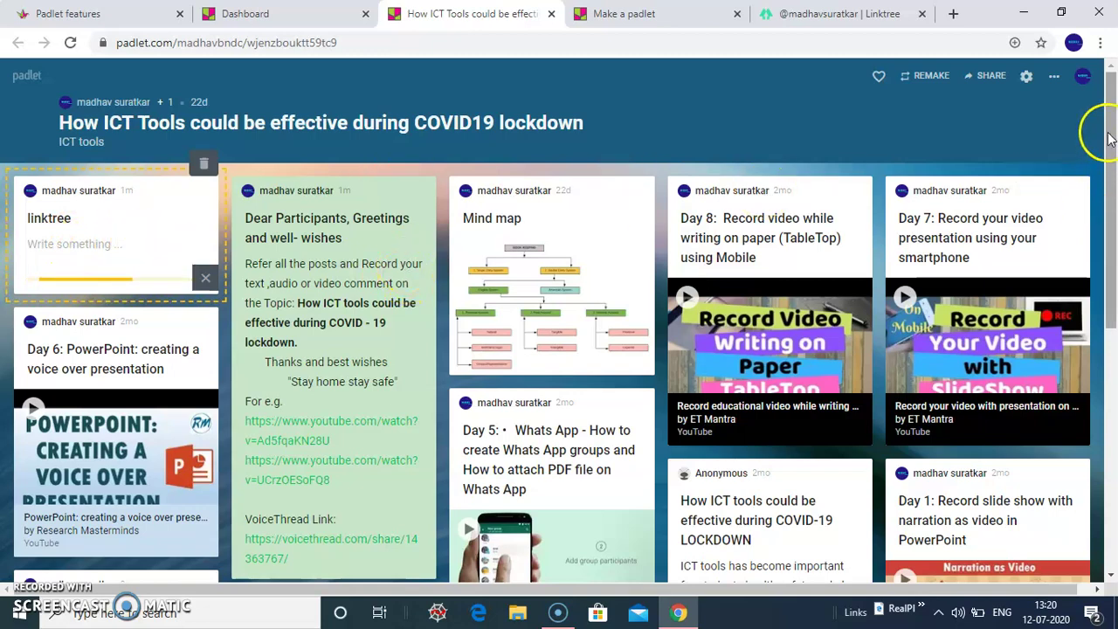
- Close the post editor via SHARE, leaving the 'linktree' post published at the board's top
{"action": "left_click_drag", "start_coordinate": [1108, 136], "coordinate": [1110, 375]}
{"action": "scroll", "coordinate": [445, 184], "scroll_direction": "up", "scroll_amount": 4}
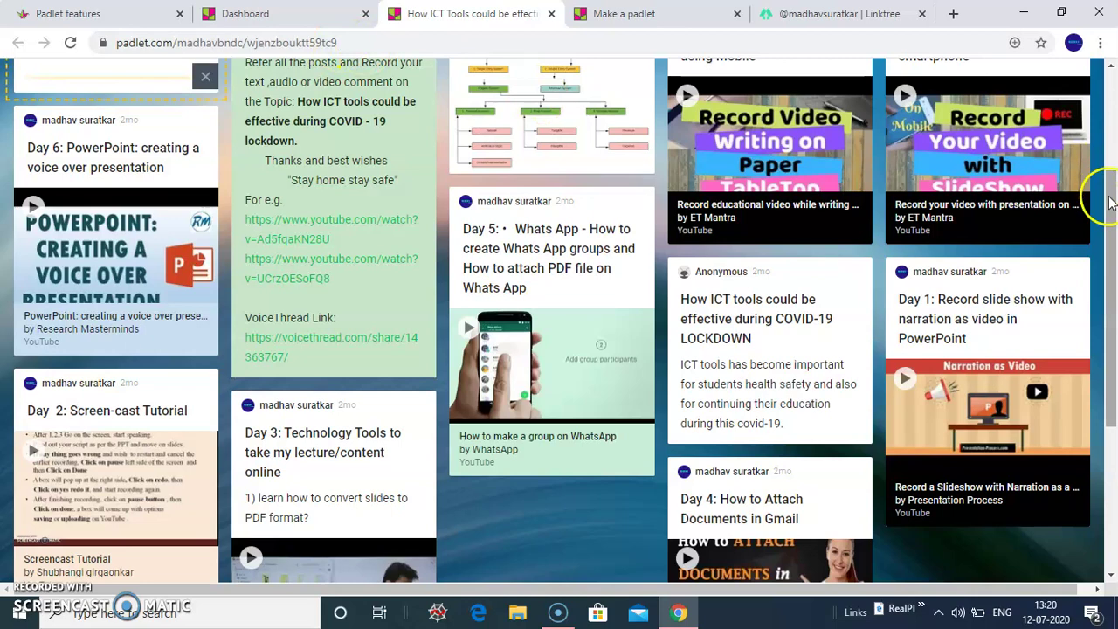
{"action": "left_click_drag", "start_coordinate": [1108, 126], "coordinate": [1112, 83]}
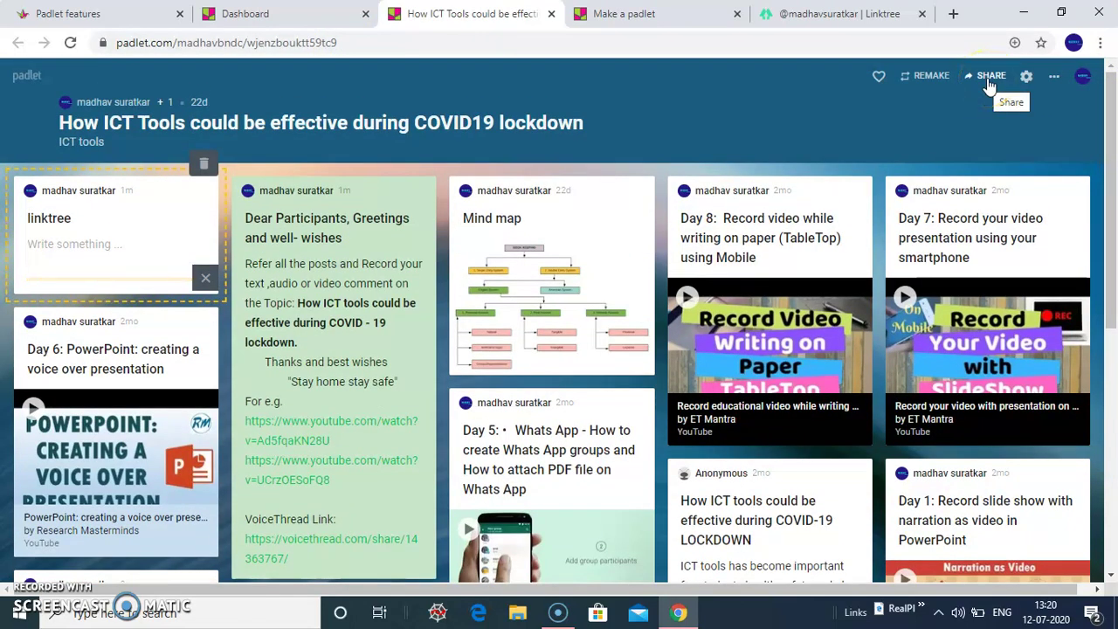
{"action": "left_click", "coordinate": [988, 80]}
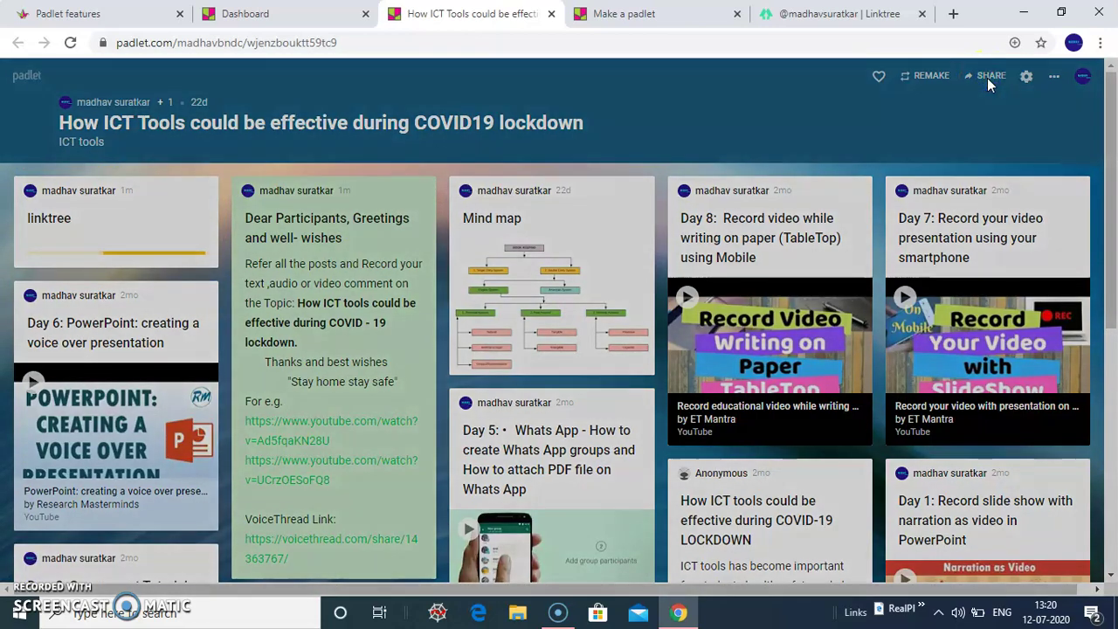